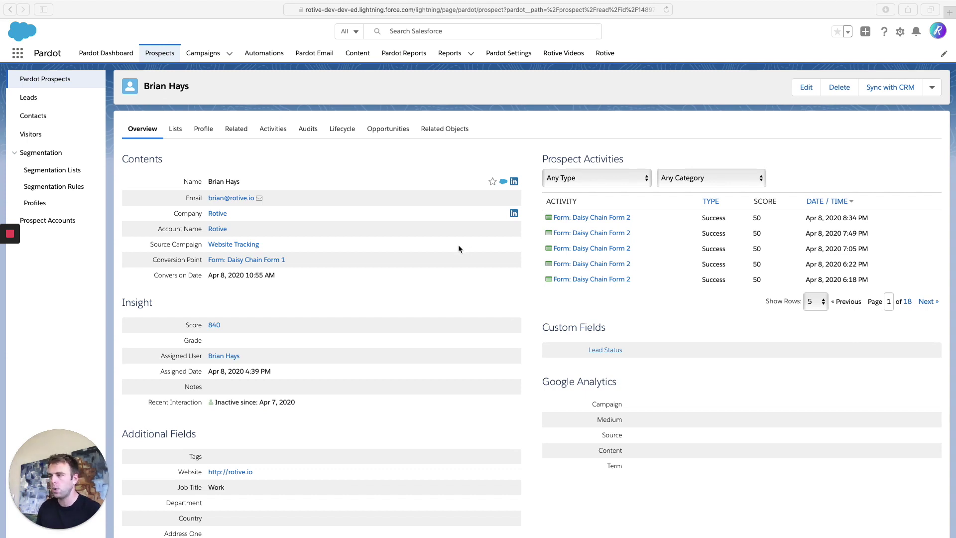
- Go to Pardot Settings > Automation Settings > Scoring and review the current rule point values
{"action": "left_click", "coordinate": [508, 56]}
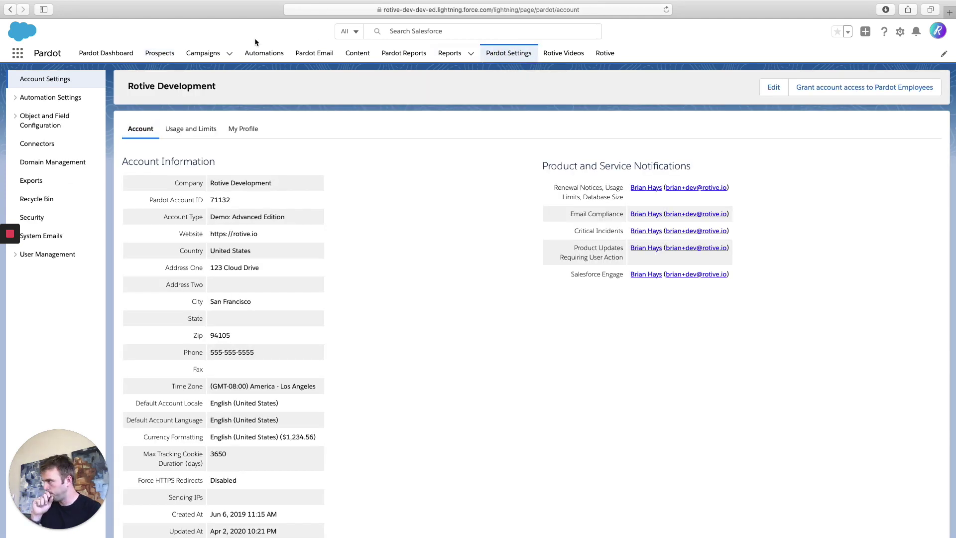
{"action": "left_click", "coordinate": [56, 98]}
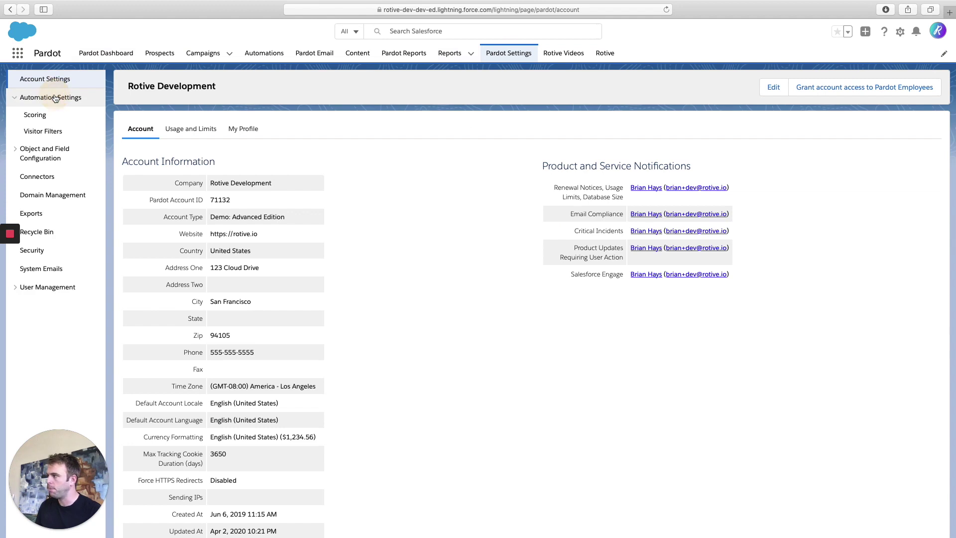
{"action": "left_click", "coordinate": [37, 119]}
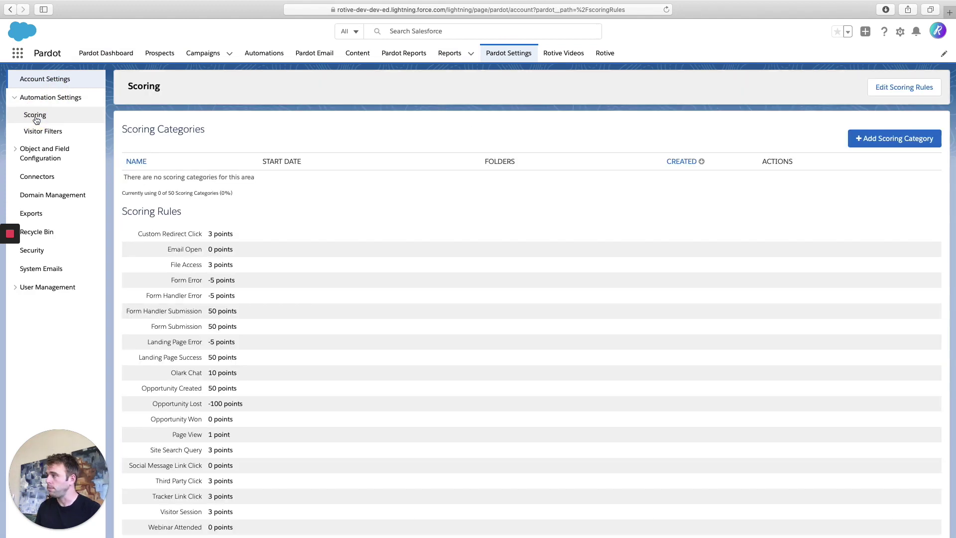
{"action": "scroll", "coordinate": [251, 254], "scroll_direction": "down", "scroll_amount": 3}
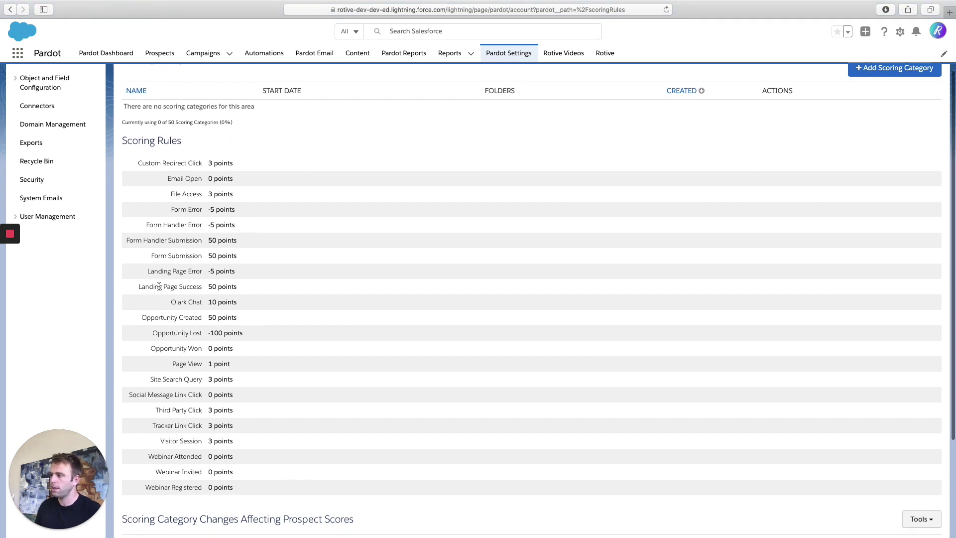
{"action": "scroll", "coordinate": [330, 473], "scroll_direction": "up", "scroll_amount": 3}
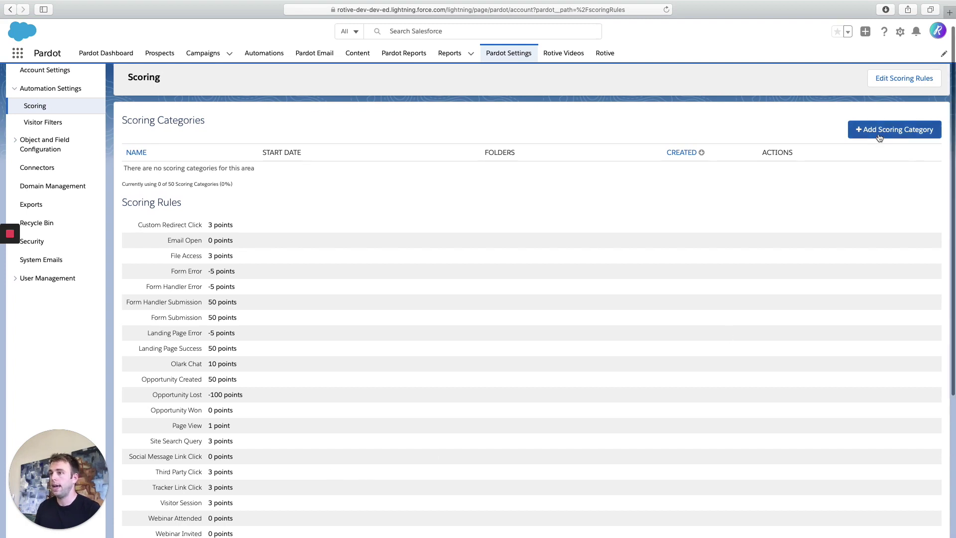
{"action": "scroll", "coordinate": [880, 142], "scroll_direction": "up", "scroll_amount": 1}
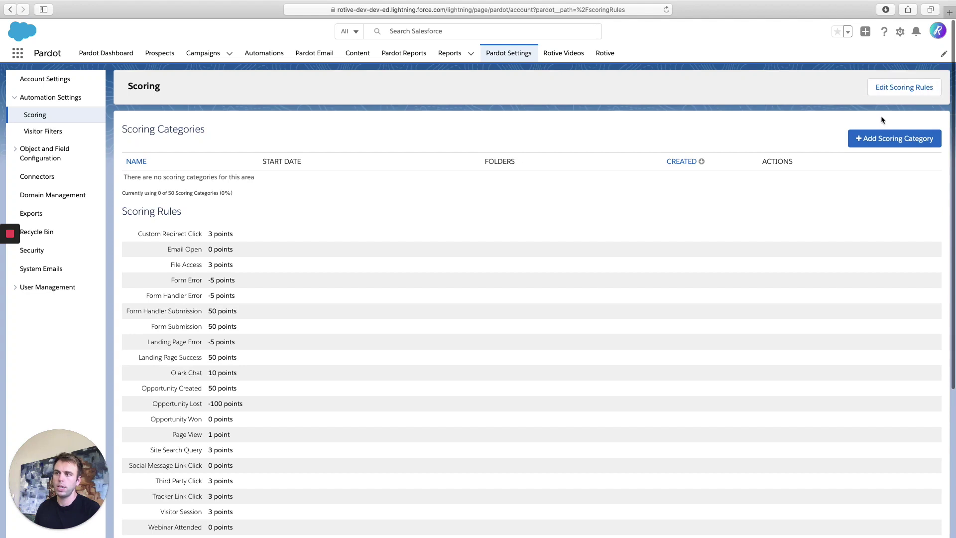
- Edit the scoring rules so Email Open is worth 1 point, counted on the very first open only
{"action": "left_click", "coordinate": [891, 92]}
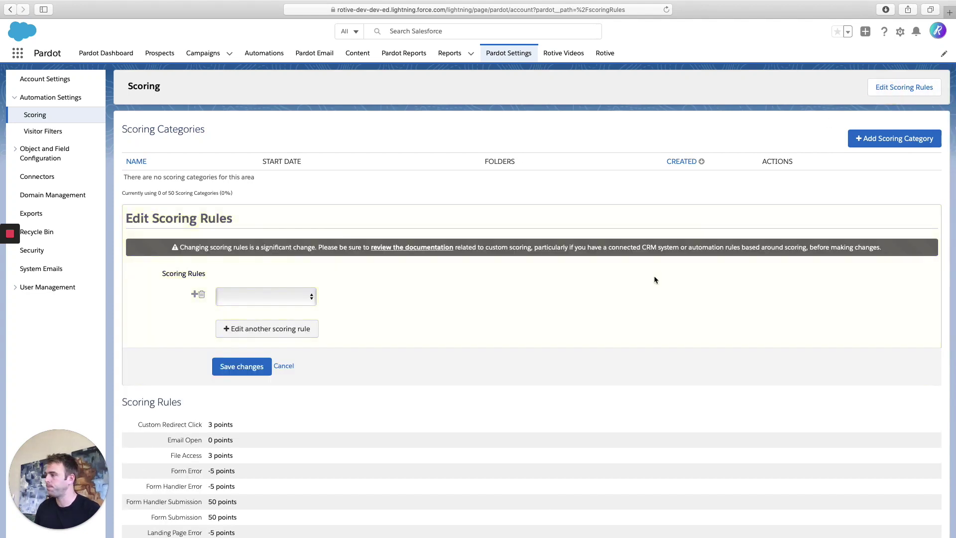
{"action": "scroll", "coordinate": [655, 278], "scroll_direction": "down", "scroll_amount": 3}
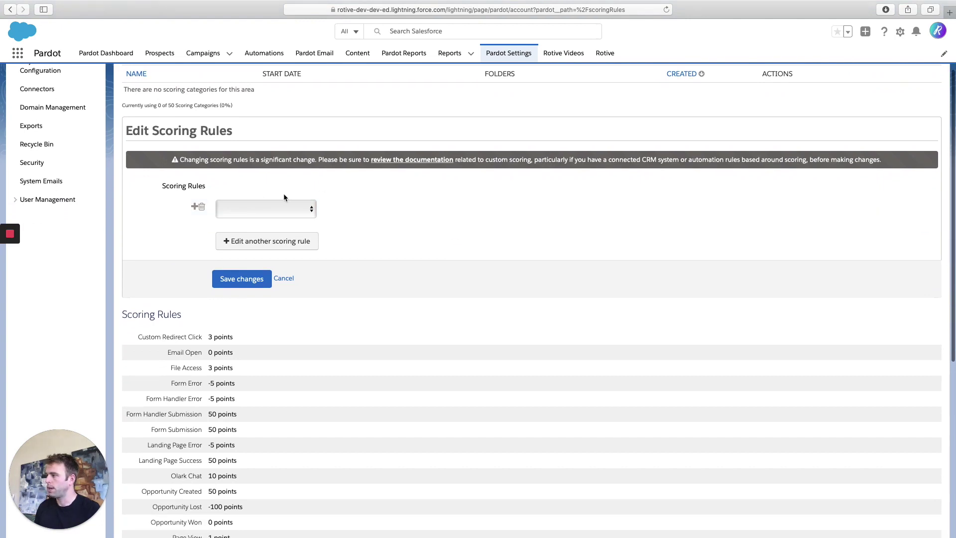
{"action": "left_click", "coordinate": [286, 206]}
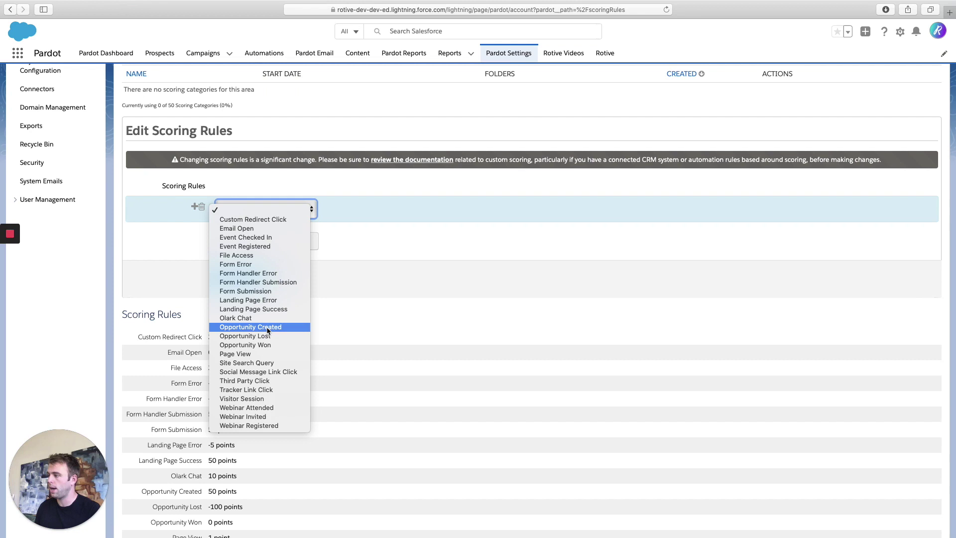
{"action": "left_click", "coordinate": [248, 232]}
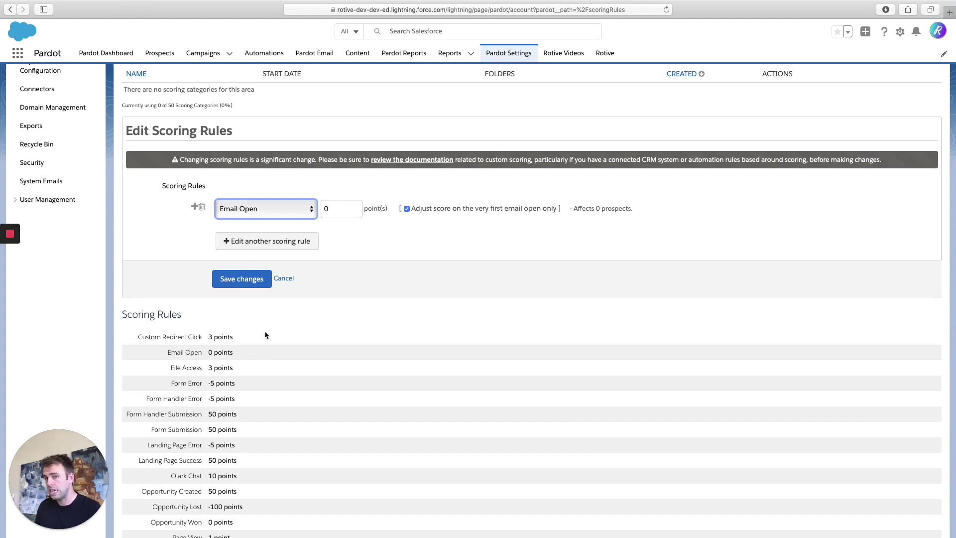
{"action": "left_click", "coordinate": [337, 211]}
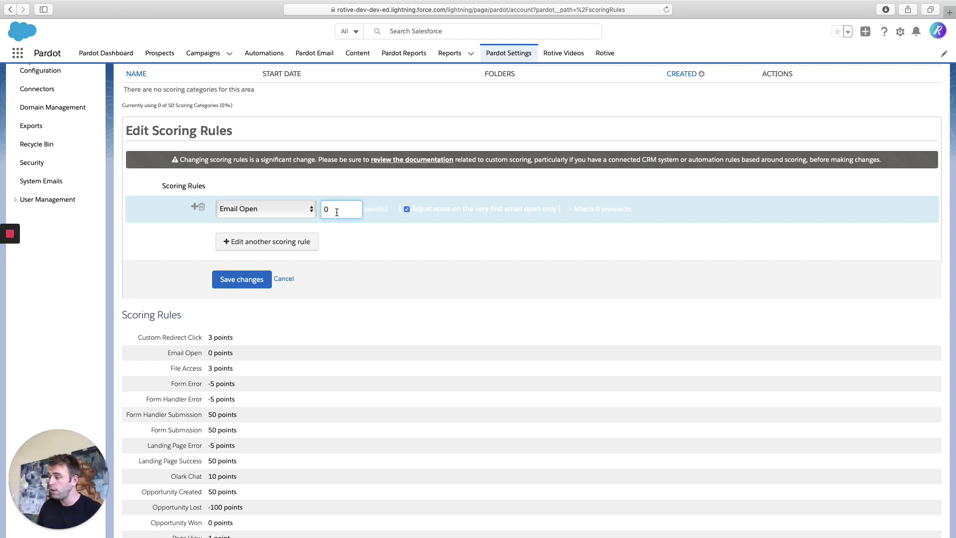
{"action": "key", "text": "BackSpace"}
{"action": "type", "text": "1"}
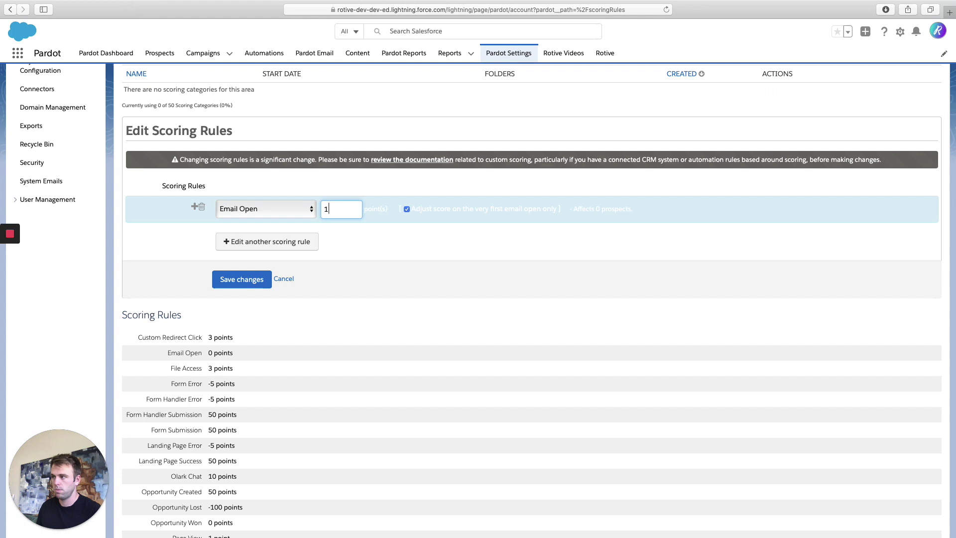
{"action": "left_click", "coordinate": [428, 228]}
{"action": "left_click", "coordinate": [427, 249]}
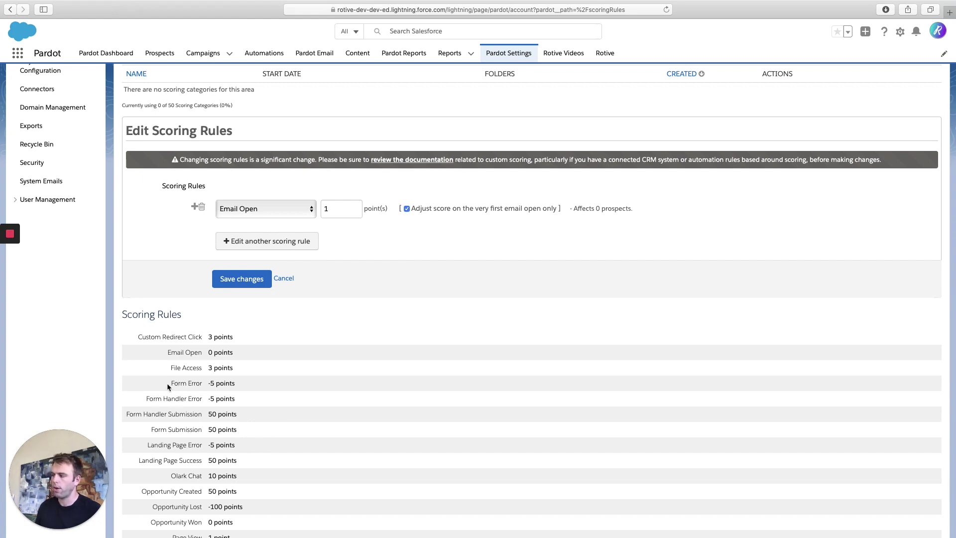
- Add a second rule edit changing Form Error from -5 to 0 points
{"action": "left_click_drag", "start_coordinate": [167, 386], "coordinate": [235, 380]}
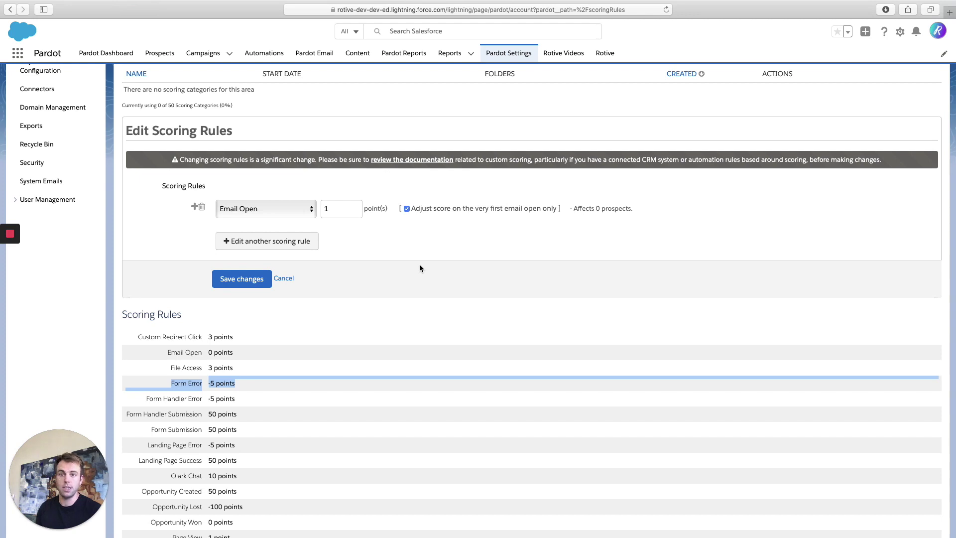
{"action": "left_click", "coordinate": [272, 241]}
{"action": "left_click", "coordinate": [270, 245]}
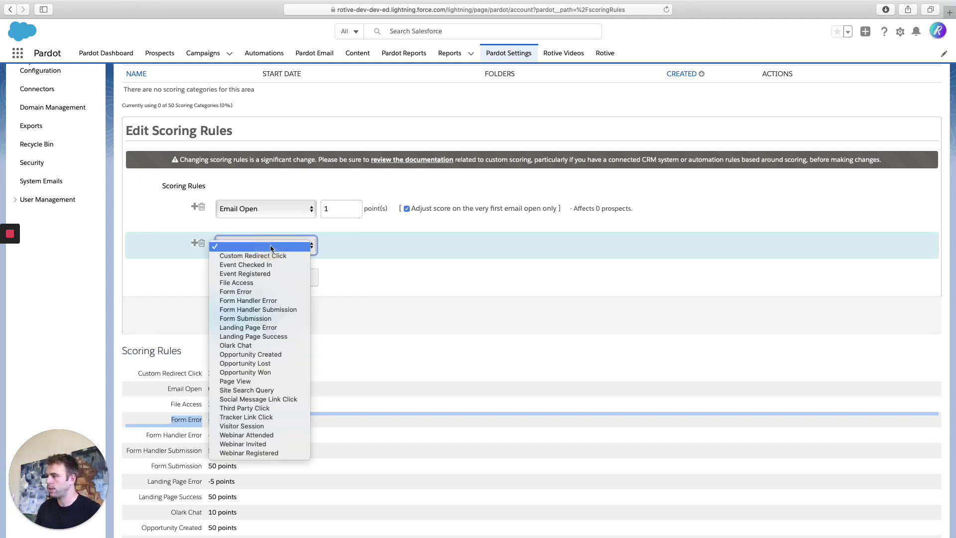
{"action": "left_click", "coordinate": [235, 291]}
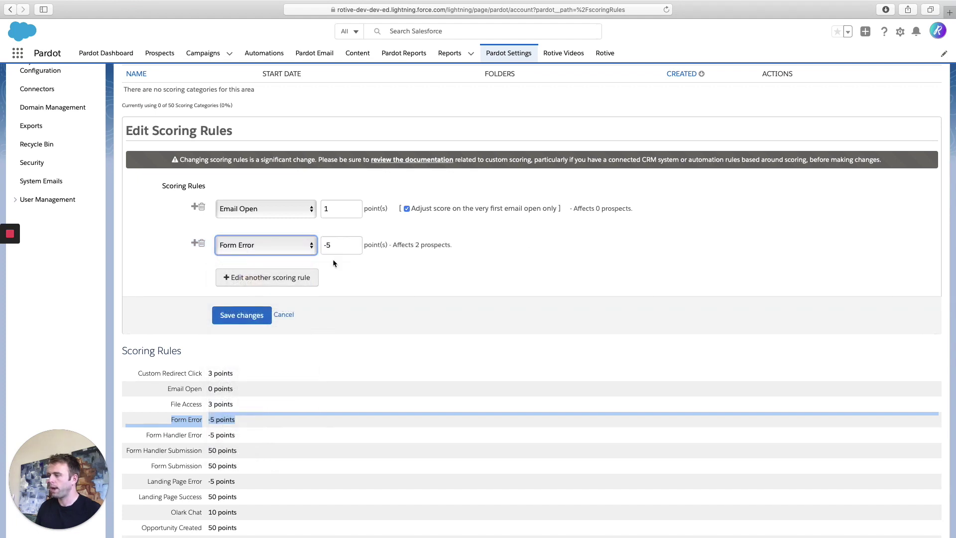
{"action": "left_click", "coordinate": [339, 246]}
{"action": "type", "text": "-5"}
{"action": "key", "text": "BackSpace"}
{"action": "key", "text": "BackSpace"}
{"action": "type", "text": "0"}
{"action": "left_click", "coordinate": [429, 301]}
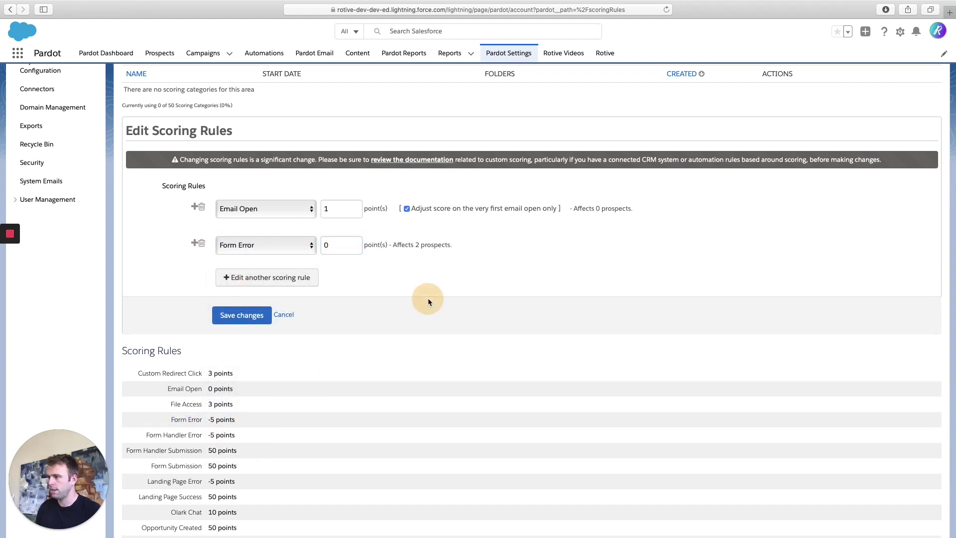
- Save the rule changes and check the list shows Email Open at 1 and Form Error at 0
{"action": "left_click", "coordinate": [236, 315]}
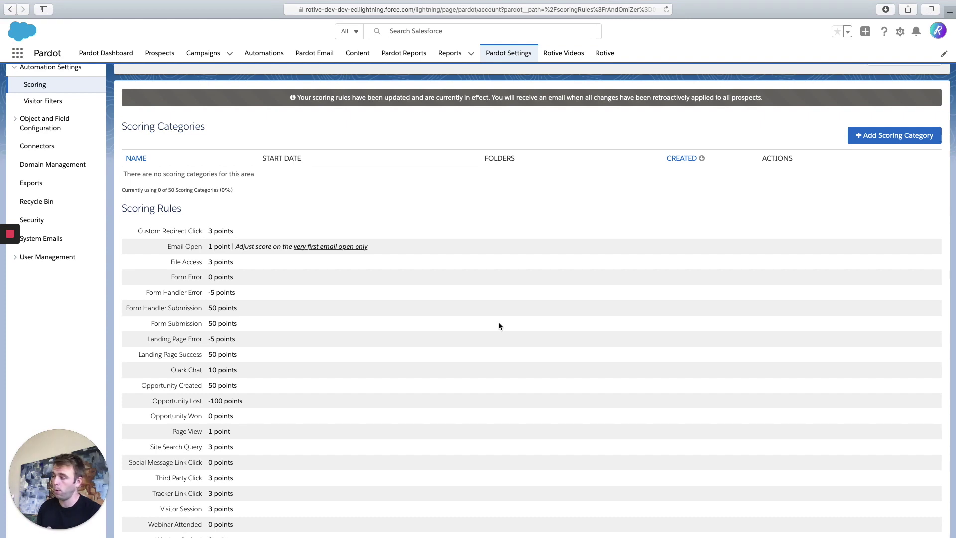
{"action": "scroll", "coordinate": [500, 326], "scroll_direction": "down", "scroll_amount": 2}
{"action": "scroll", "coordinate": [499, 326], "scroll_direction": "up", "scroll_amount": 3}
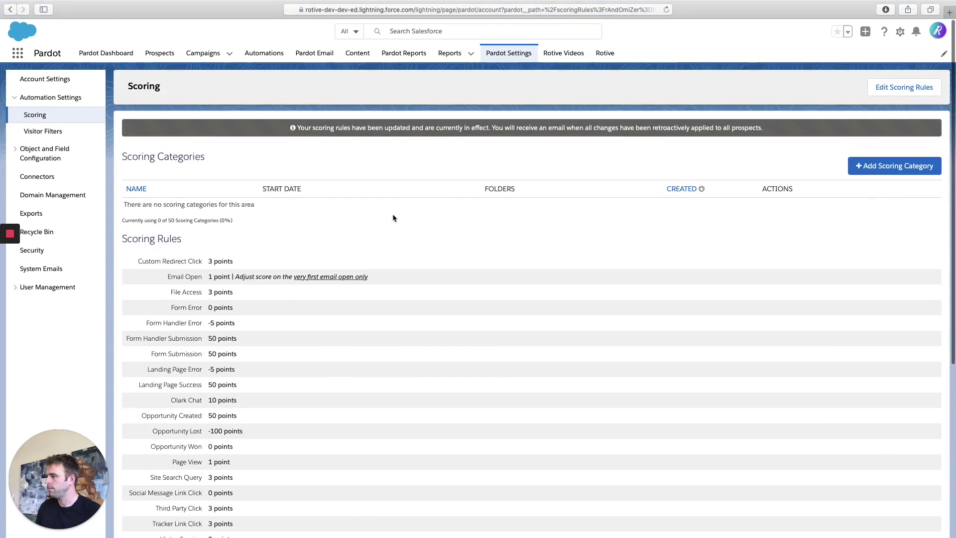
{"action": "scroll", "coordinate": [317, 330], "scroll_direction": "down", "scroll_amount": 3}
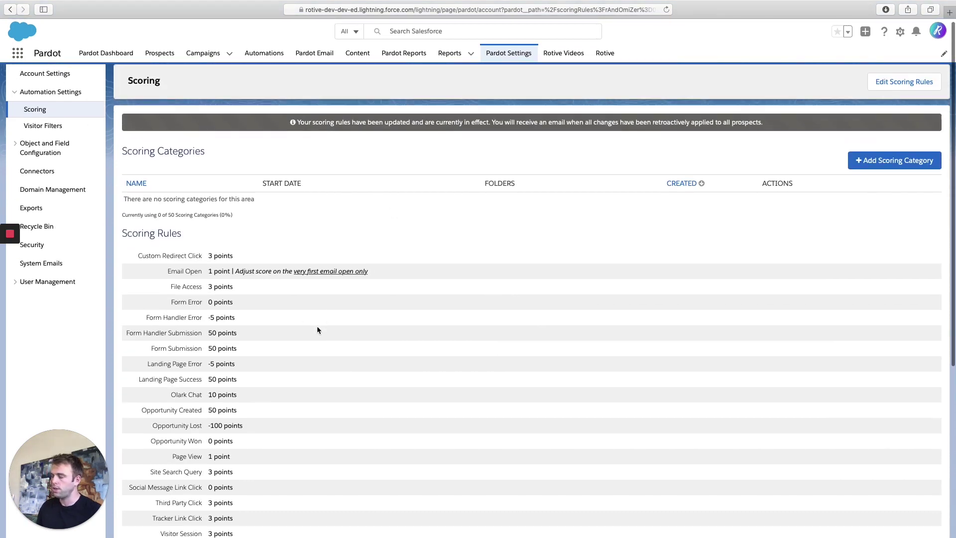
{"action": "scroll", "coordinate": [319, 380], "scroll_direction": "down", "scroll_amount": 2}
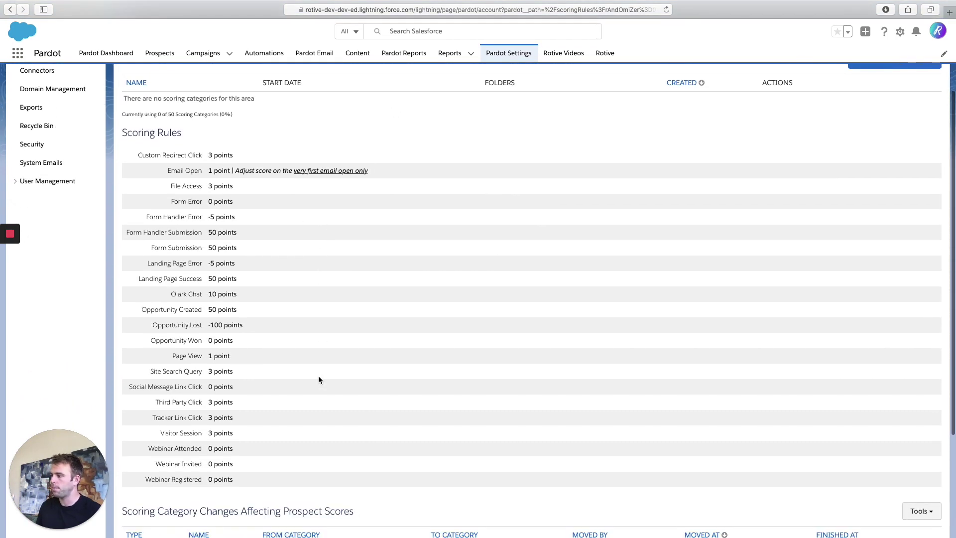